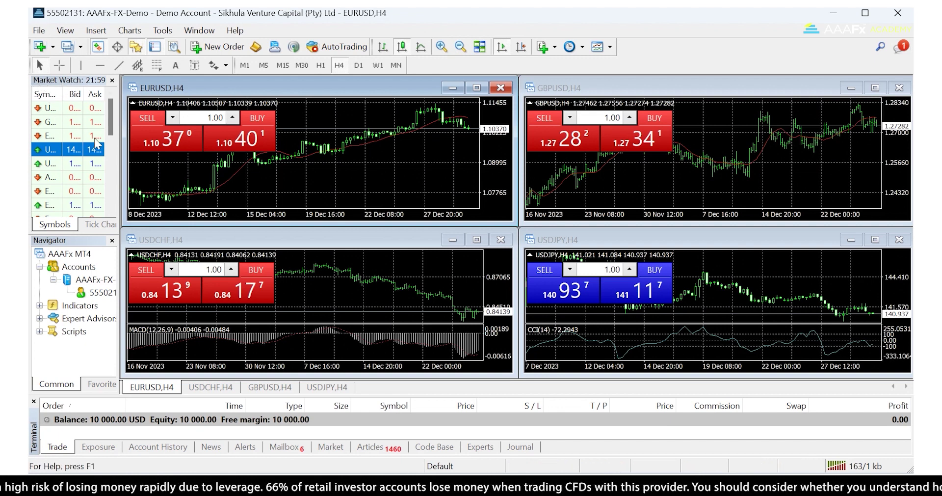
Step: Show Market Watch, widen it across the left side, and close the Navigator panel
left_click(72, 35)
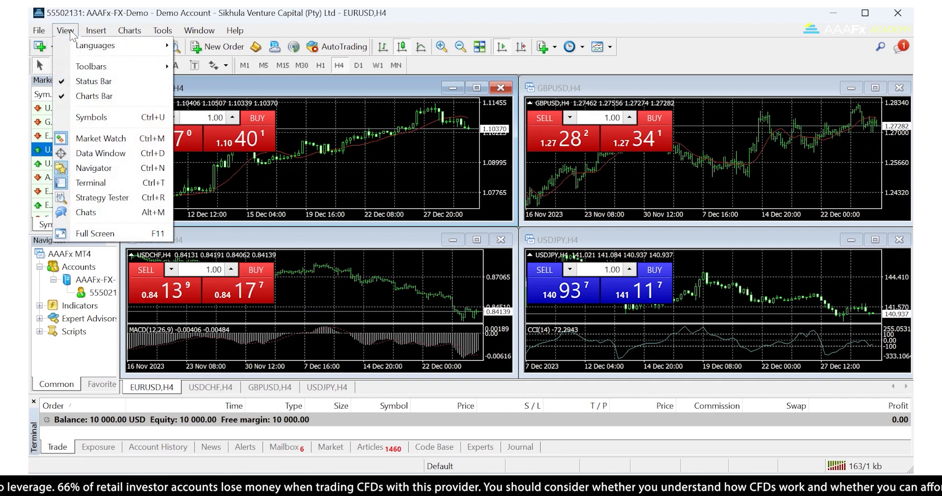
left_click(89, 140)
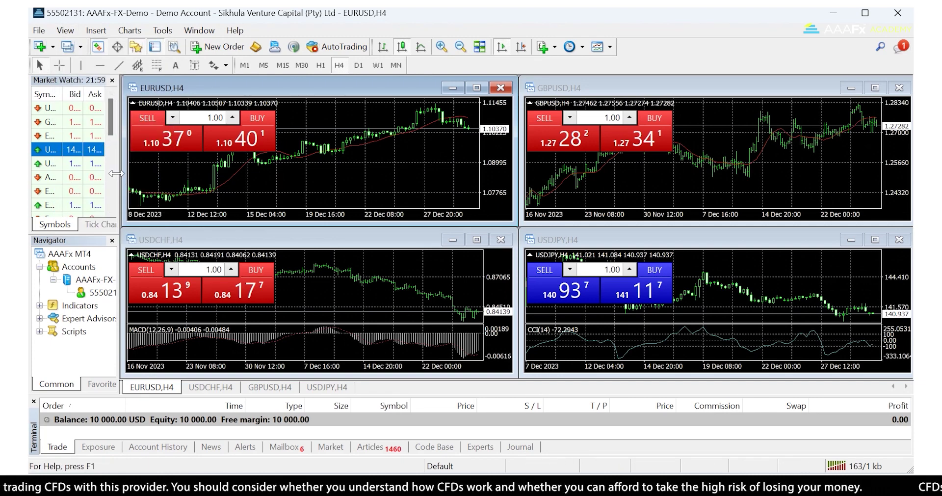
left_click_drag(117, 170, 388, 176)
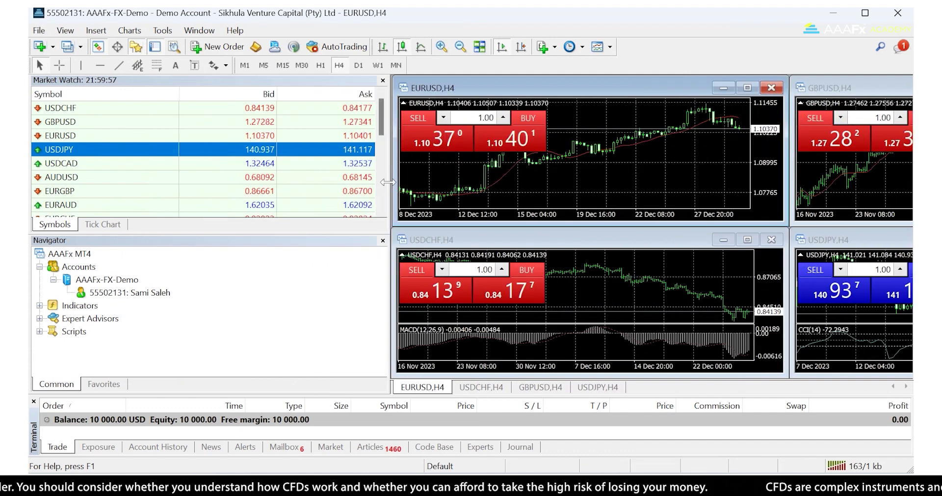
left_click(383, 241)
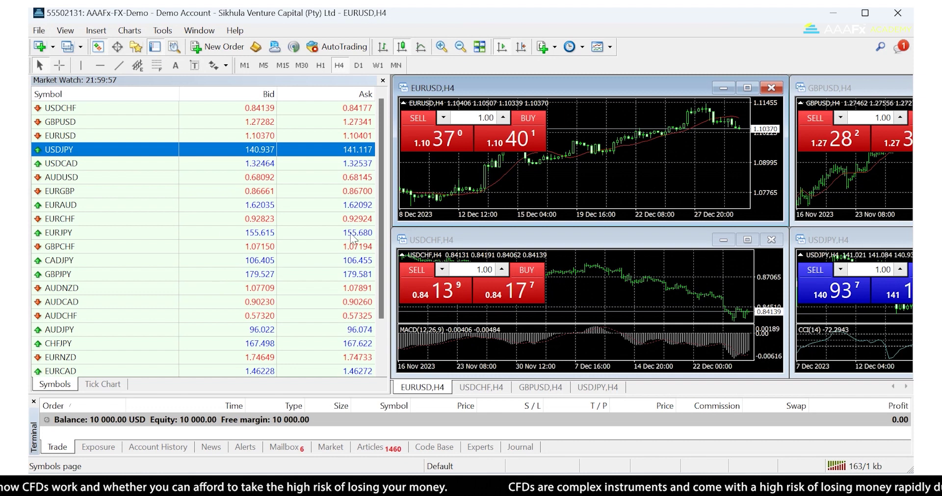
left_click(67, 112)
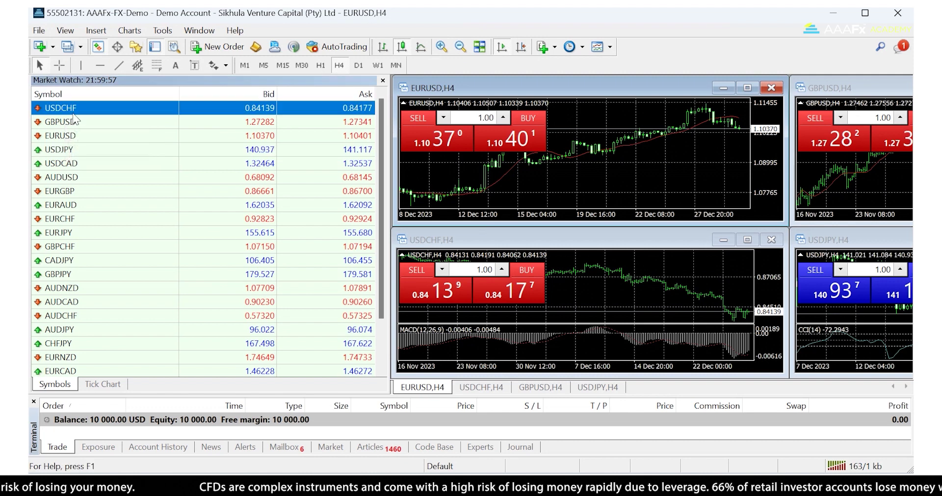
left_click(76, 126)
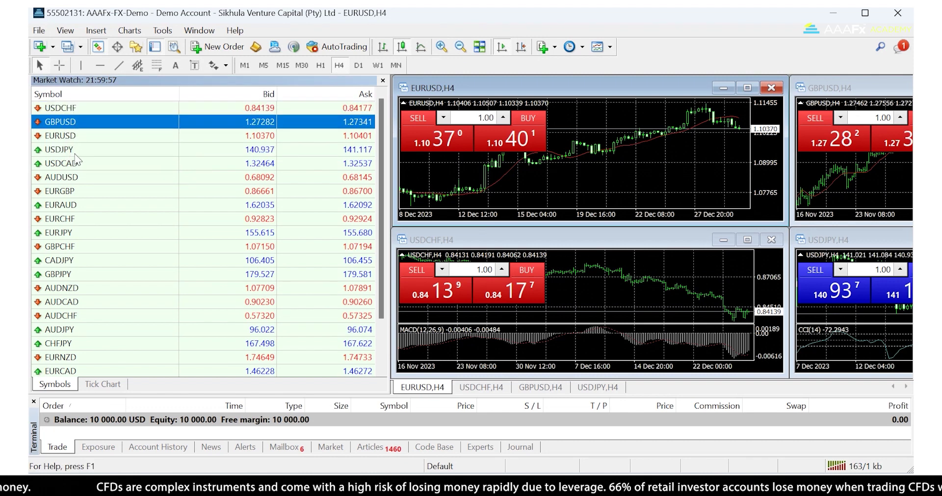
left_click(77, 138)
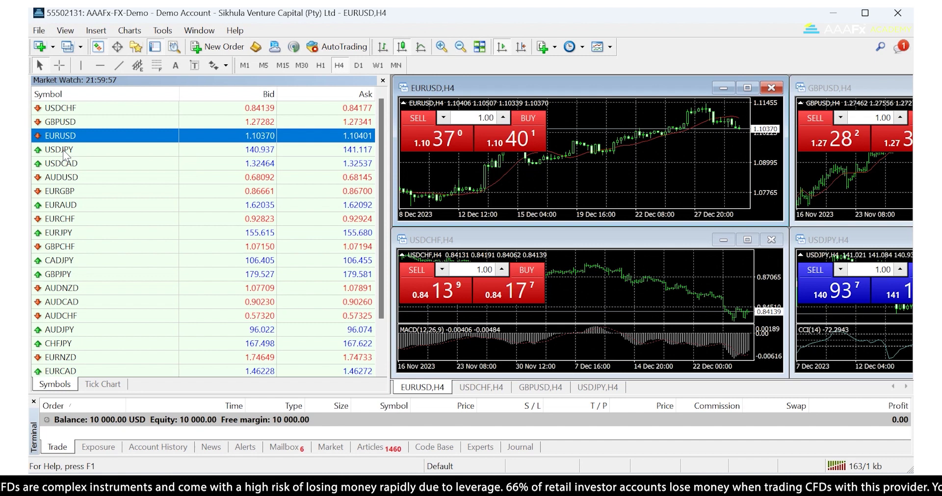
left_click(64, 151)
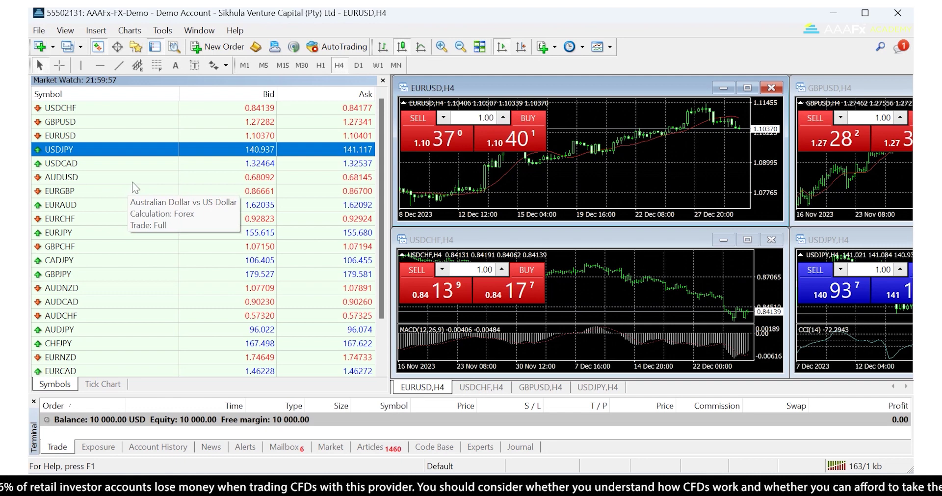
left_click(124, 218)
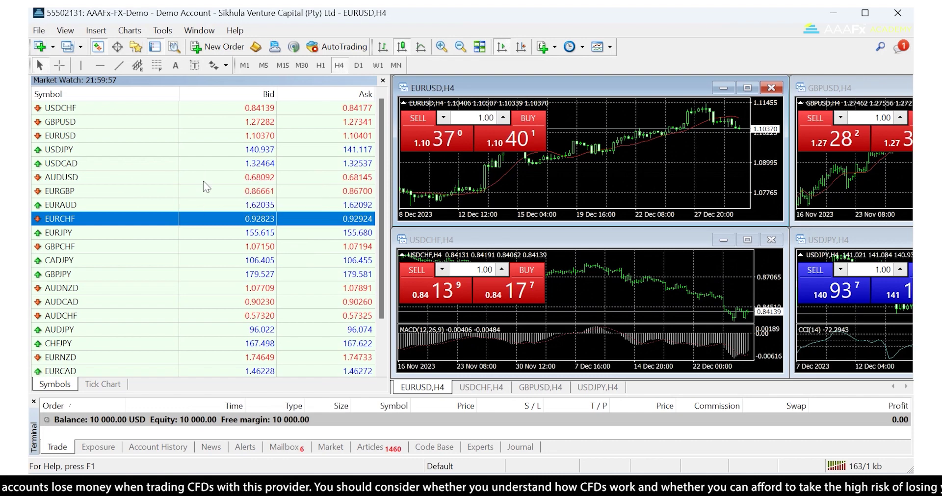
Step: Open the Symbols catalogue from Market Watch, expand Forex, and select AUDCAD
right_click(204, 179)
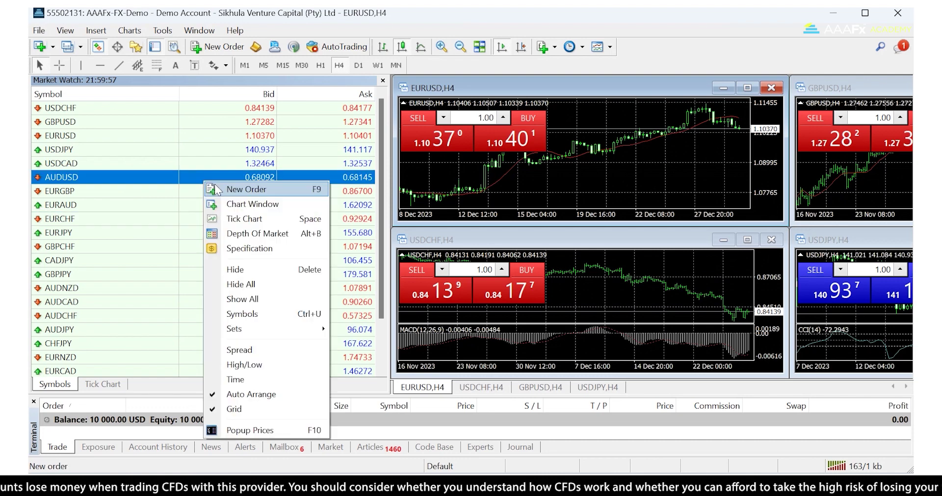
left_click(250, 316)
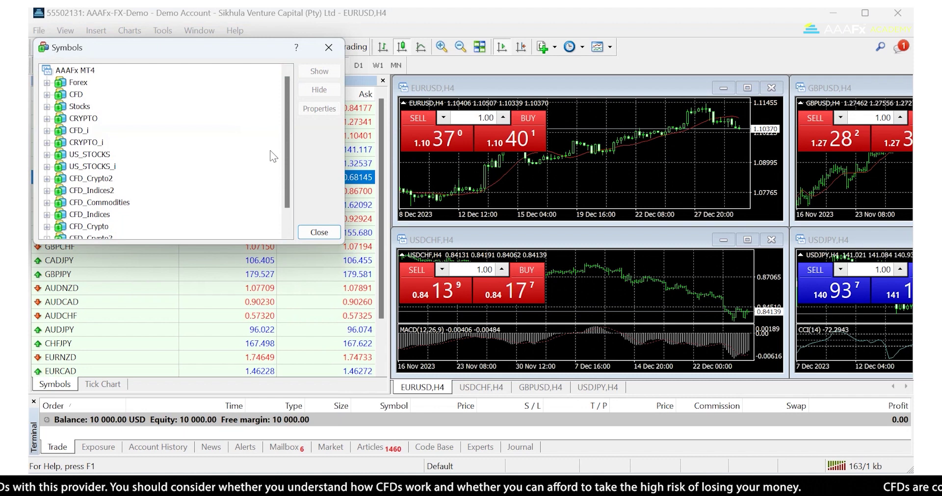
mouse_move(288, 141)
left_mouse_down()
mouse_move(287, 184)
mouse_move(288, 131)
left_mouse_up()
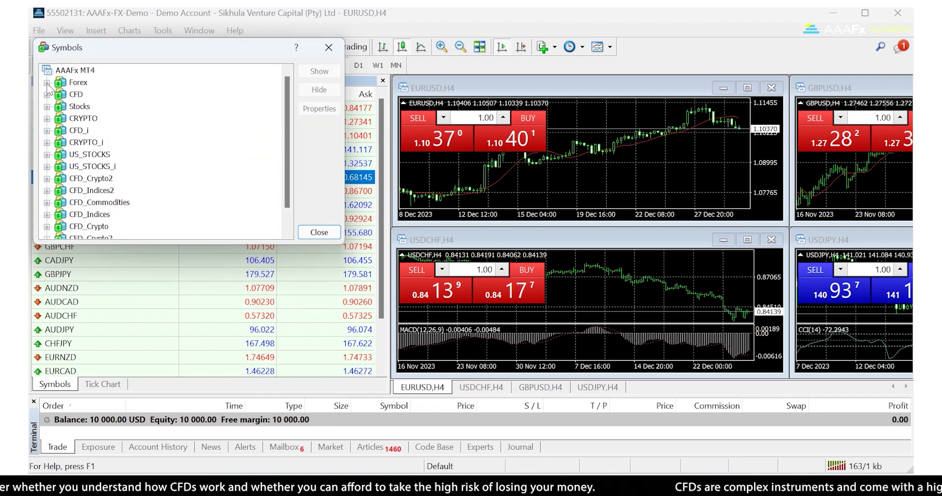
left_click(47, 82)
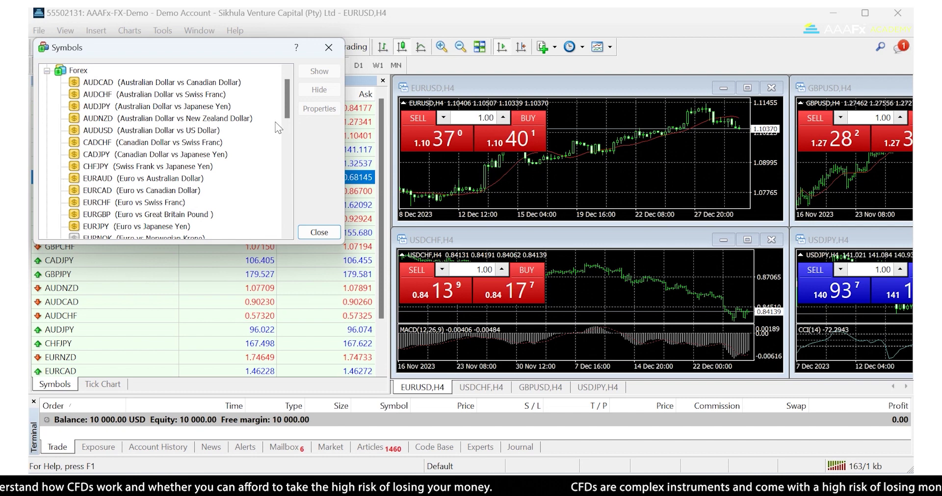
mouse_move(287, 140)
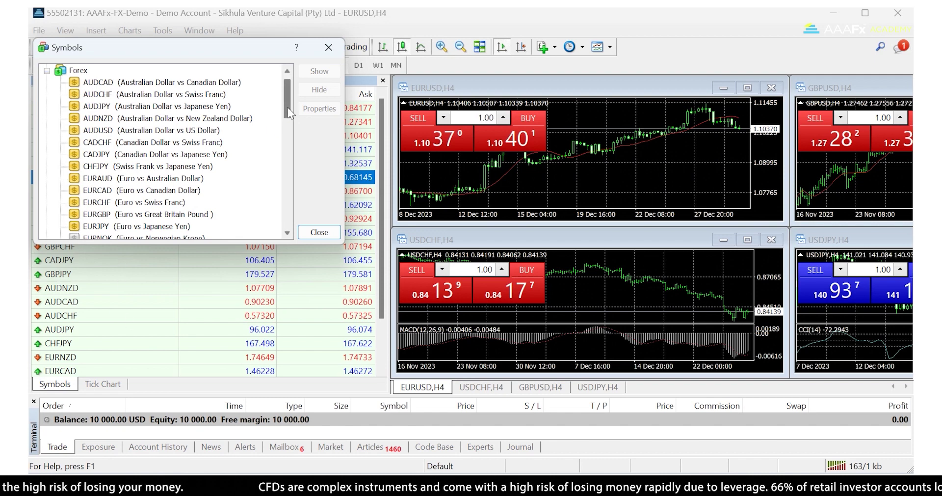
left_click_drag(287, 107, 289, 128)
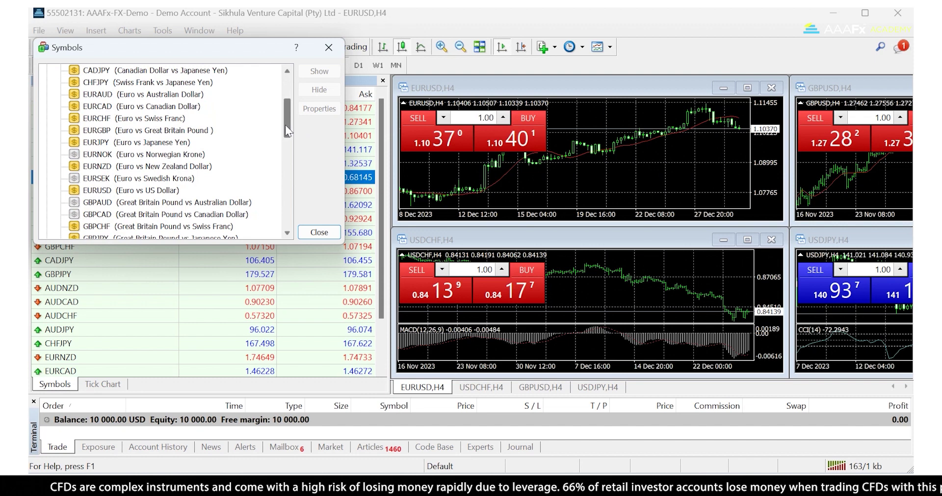
scroll(284, 125, "up", 3)
left_click(114, 97)
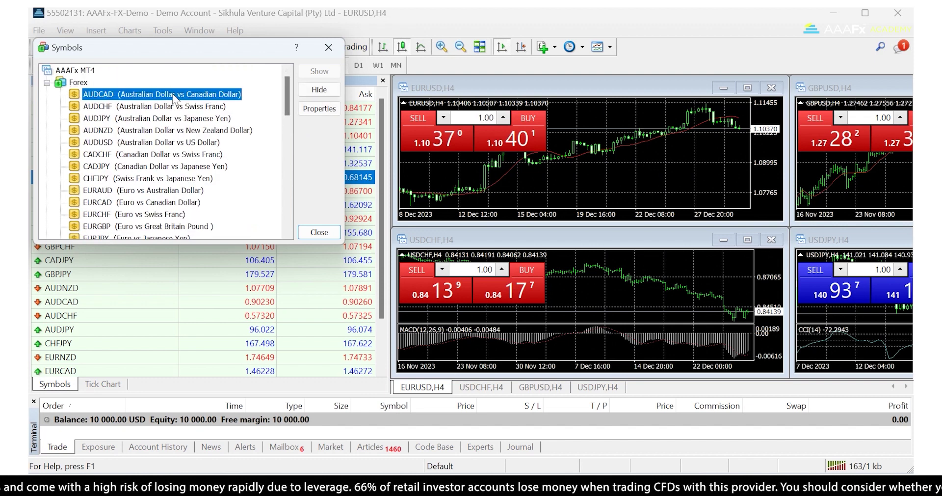
Step: Hide AUDCAD and EURCAD from Market Watch
left_click(328, 93)
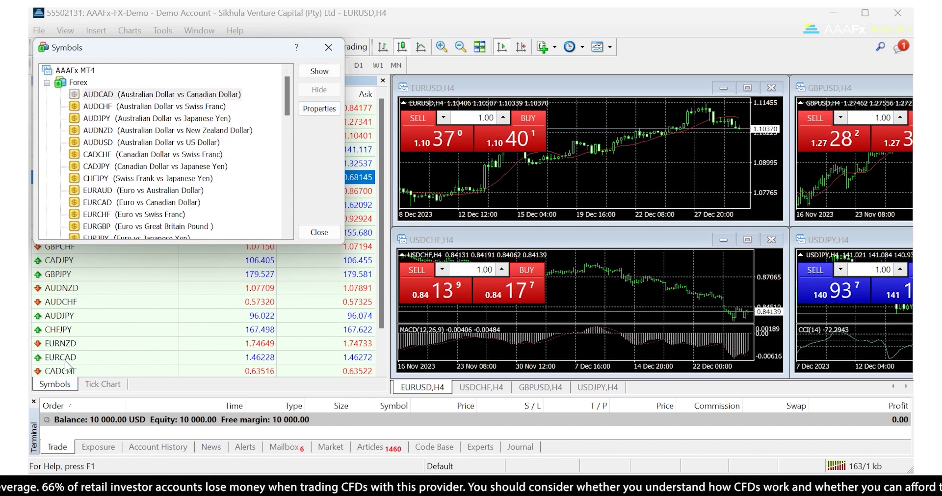
left_click(96, 203)
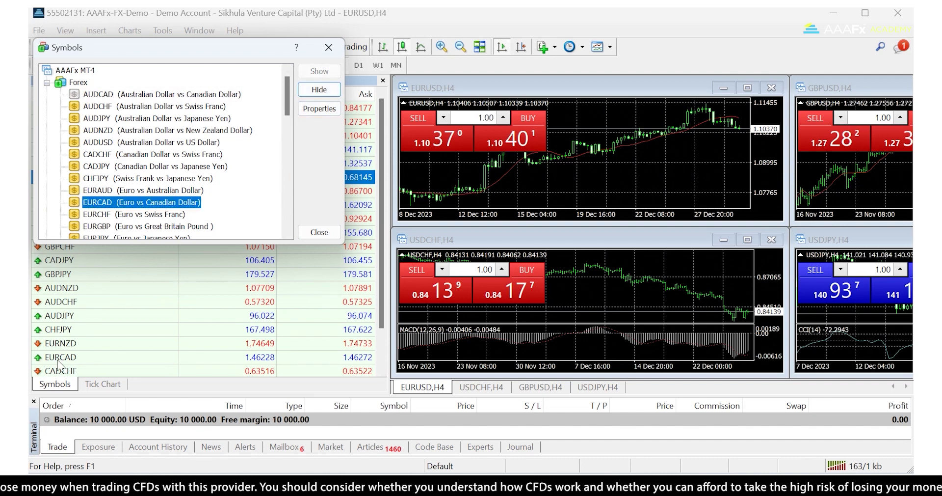
left_click(319, 90)
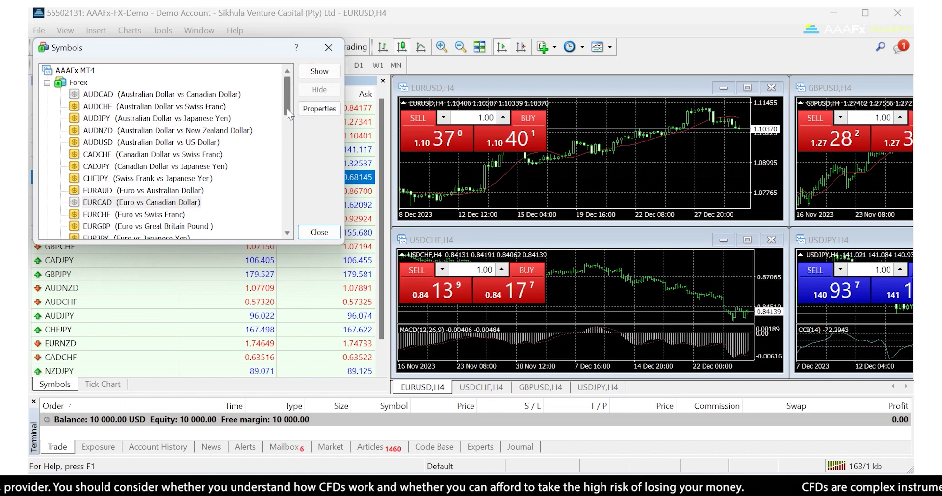
Step: Browse the Forex list, select USDCHF, and collapse the Forex group
left_click_drag(288, 110, 284, 168)
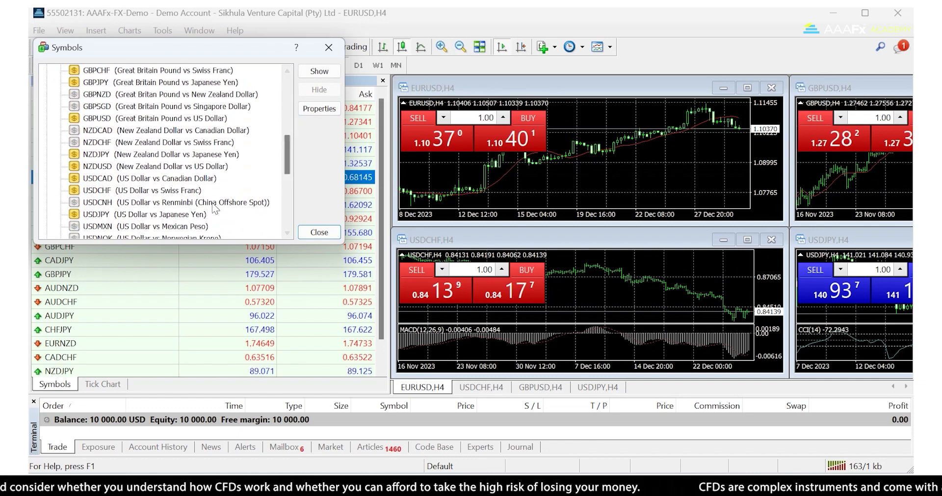
left_click(128, 188)
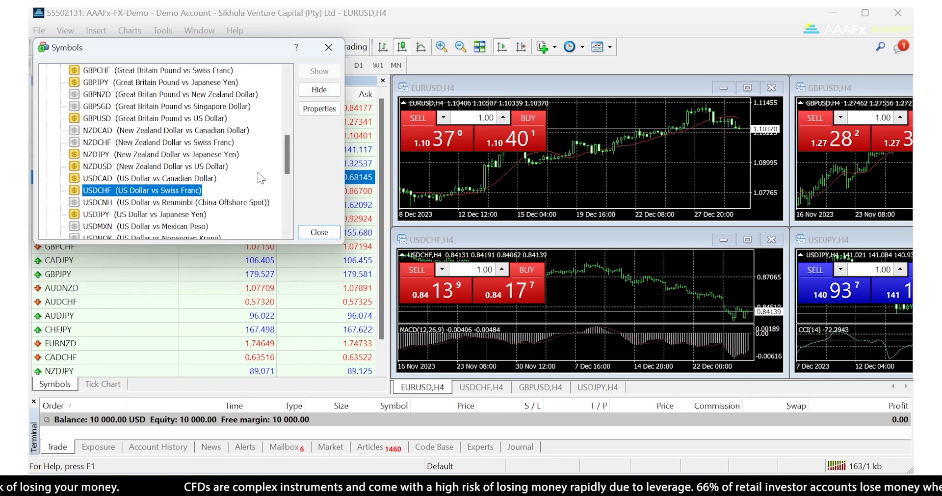
left_click_drag(288, 165, 295, 105)
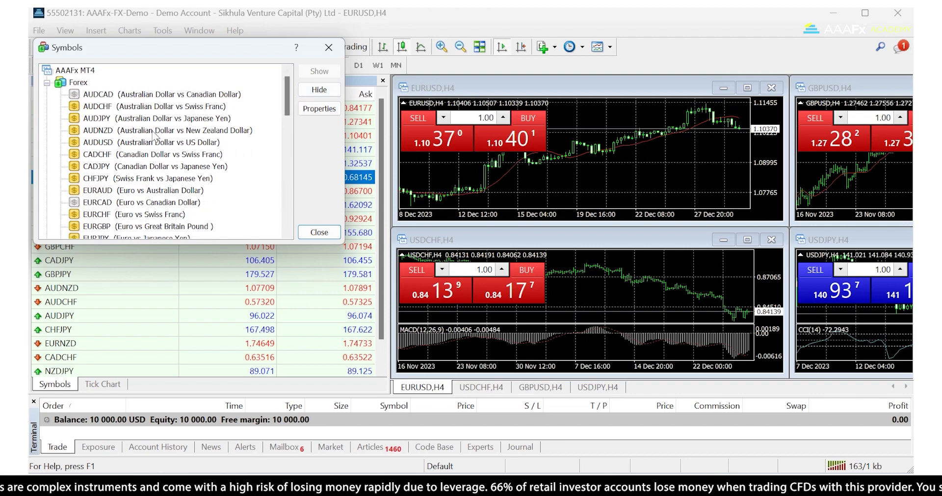
left_click_drag(284, 99, 279, 164)
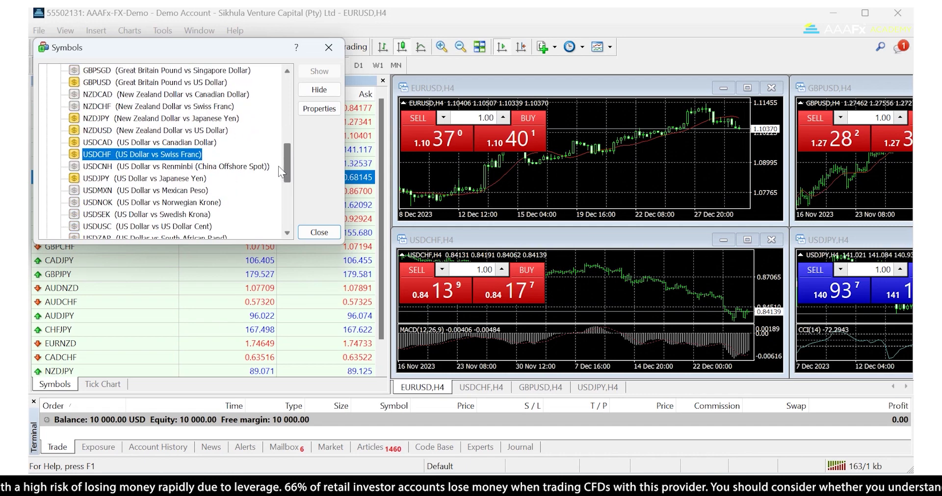
scroll(279, 166, "up", 10)
left_click(47, 83)
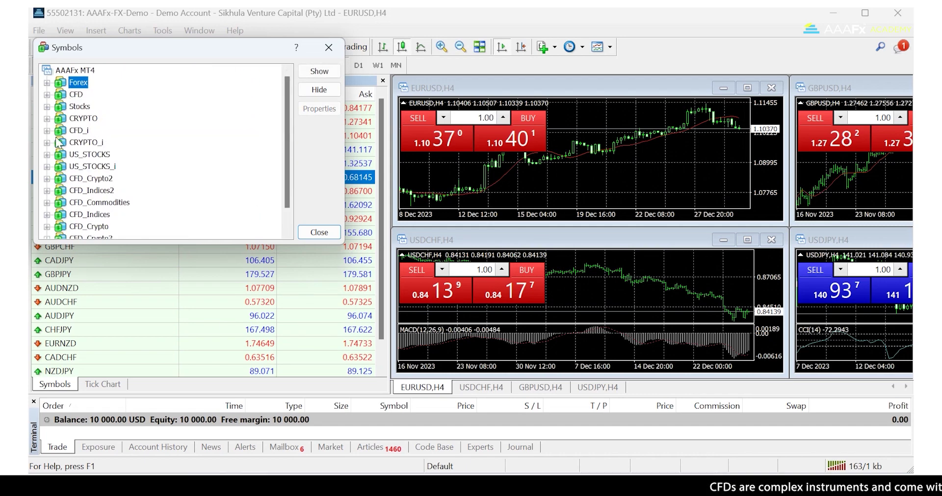
Step: Expand CFD, show XAUUSD (Gold to USD), and move the Symbols dialog to the centre
left_click(47, 94)
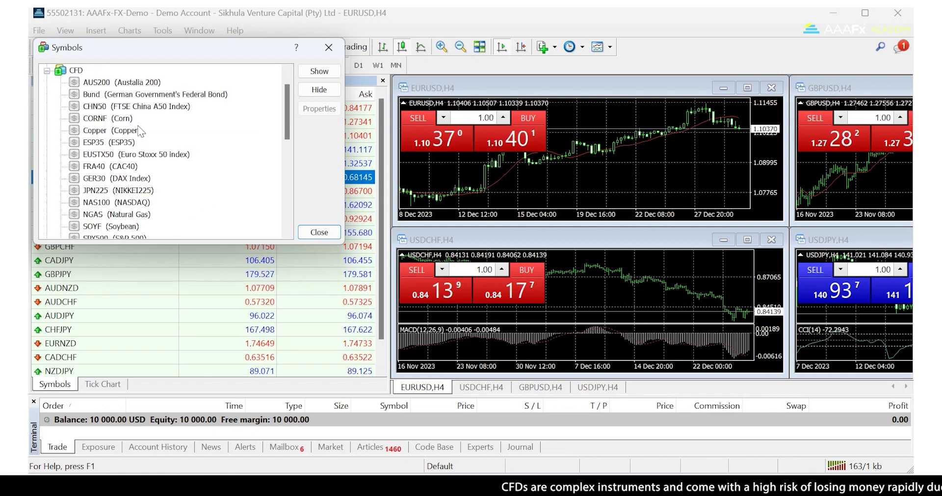
left_click_drag(284, 114, 286, 150)
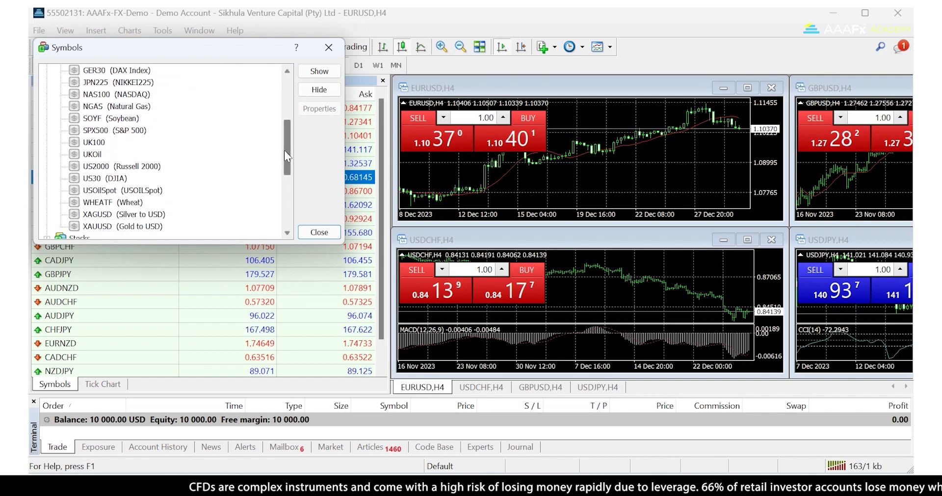
mouse_move(284, 151)
left_mouse_down()
mouse_move(288, 97)
mouse_move(278, 171)
left_mouse_up()
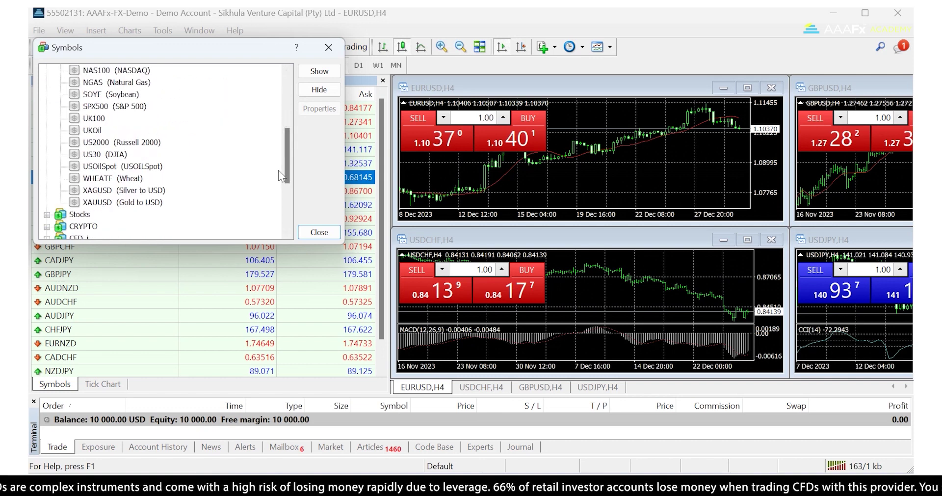
left_click(119, 202)
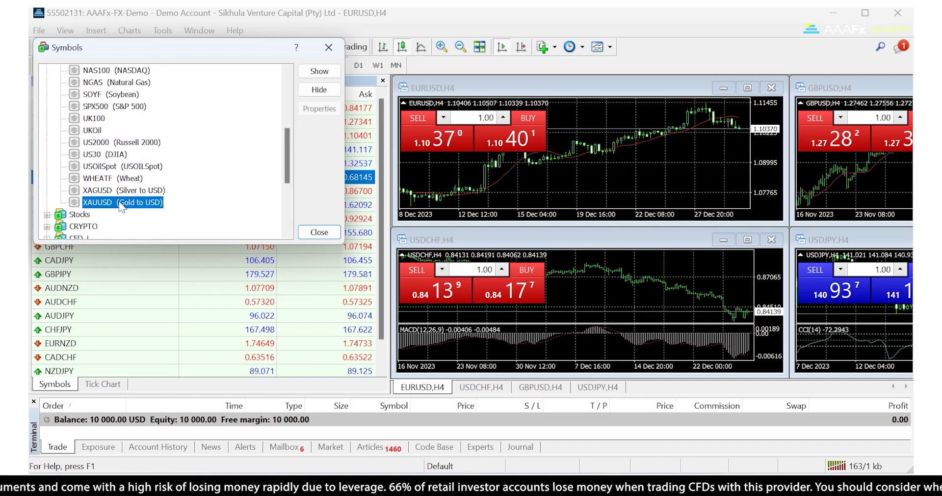
left_click(320, 75)
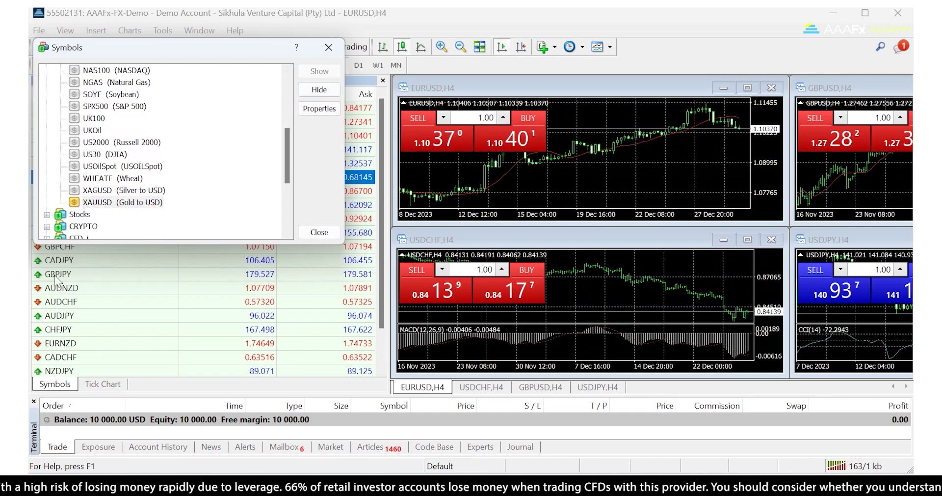
left_click_drag(145, 51, 336, 82)
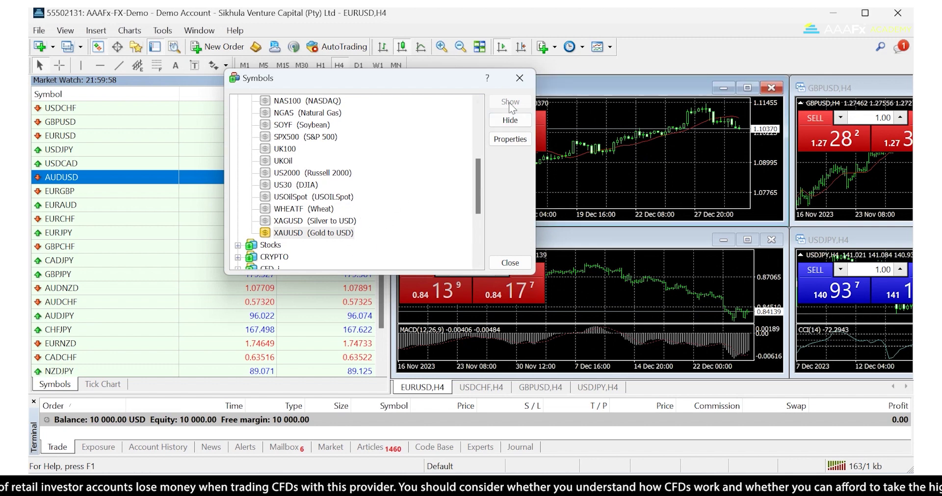
Step: Close Symbols and select the new XAUUSD row at the bottom of Market Watch
left_click(510, 262)
scroll(379, 270, "down", 1)
scroll(379, 270, "down", 2)
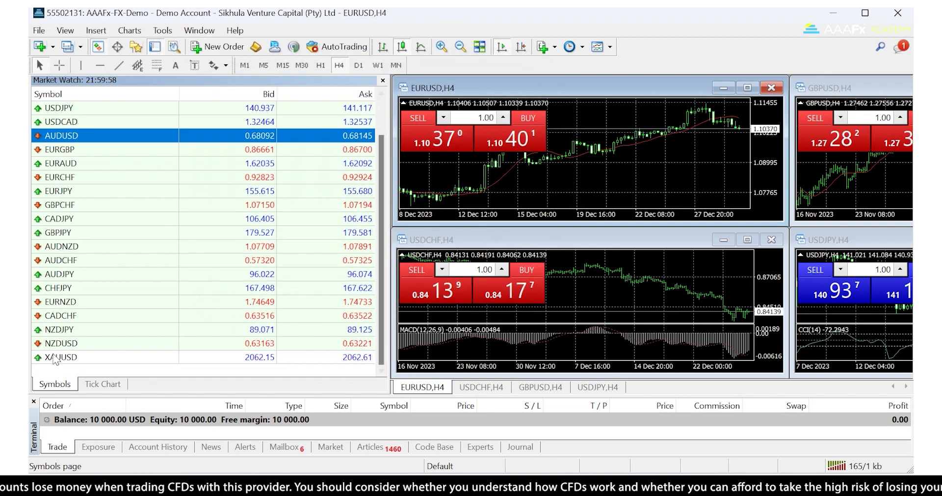
left_click(68, 358)
Step: Reopen the Symbols catalogue, collapse CFD, and browse the Stocks group
right_click(120, 245)
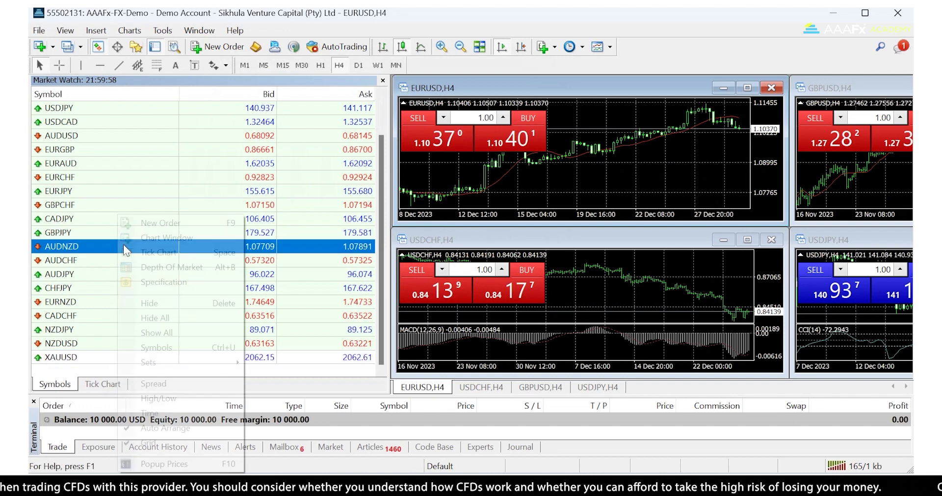
left_click(156, 347)
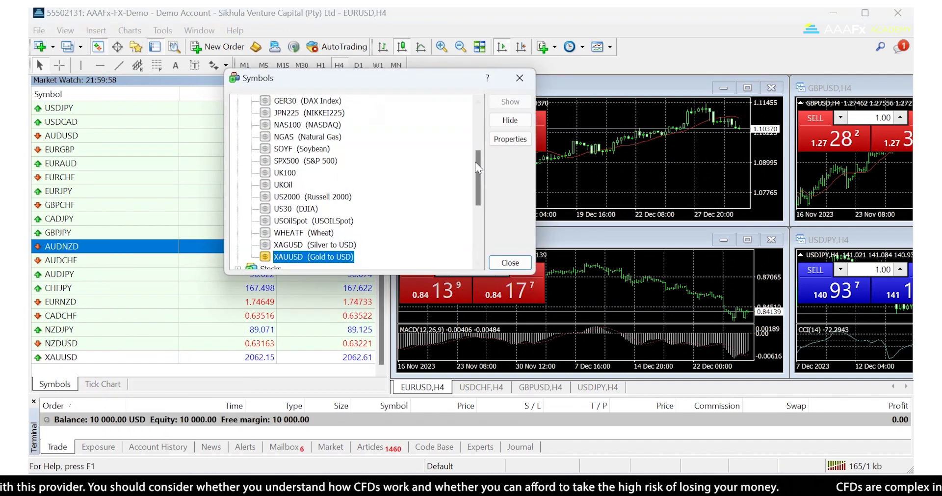
left_click_drag(479, 167, 479, 120)
left_click(238, 125)
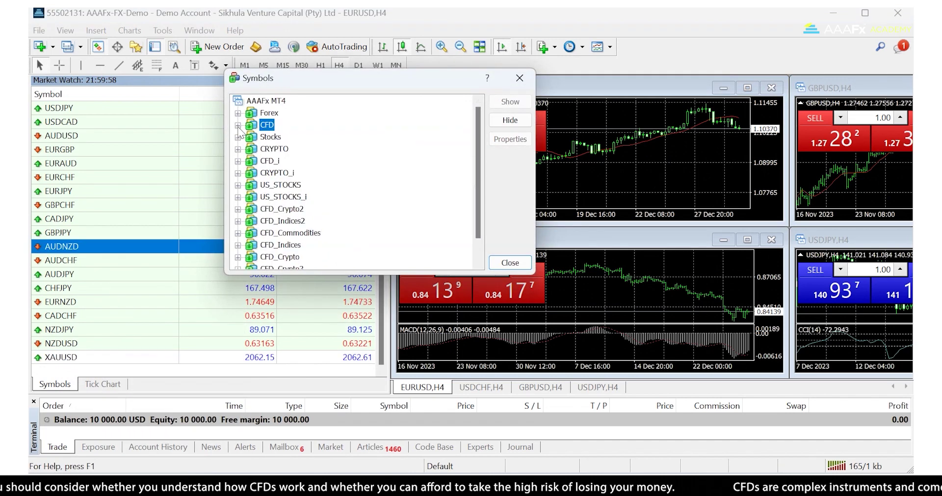
left_click(238, 137)
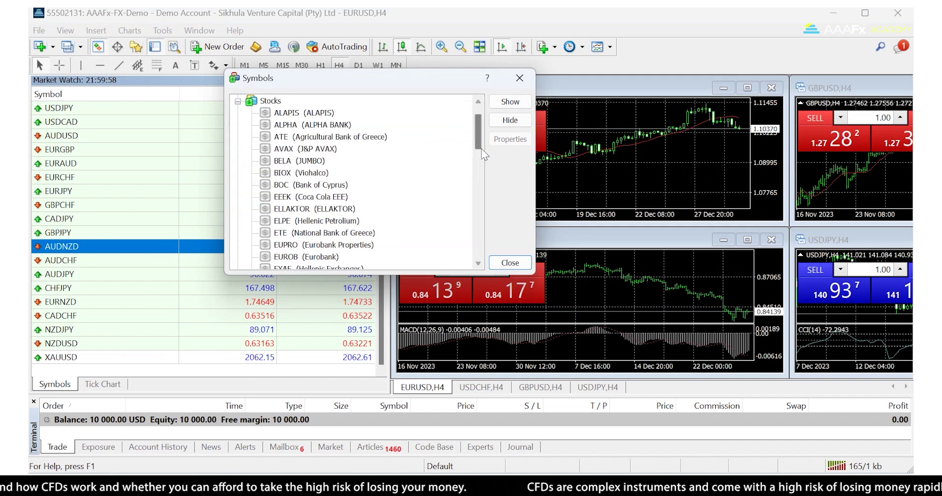
left_click_drag(481, 128, 485, 208)
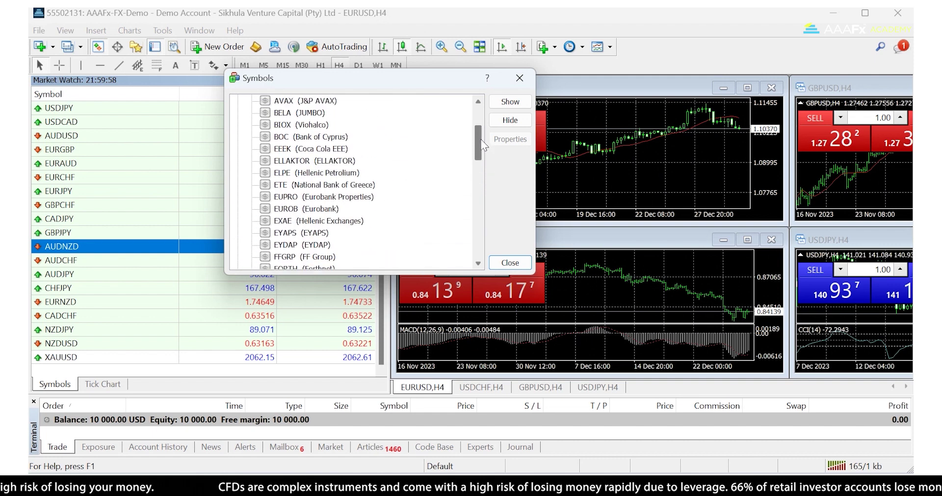
left_click_drag(485, 208, 485, 110)
Step: Browse the Stocks, CRYPTO and US_STOCKS folders, collapsing each one again
left_click(238, 136)
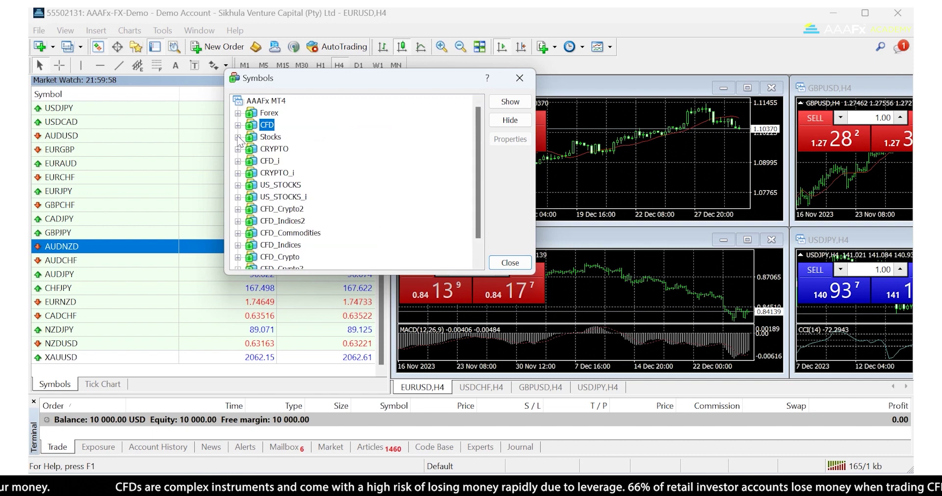
left_click(238, 148)
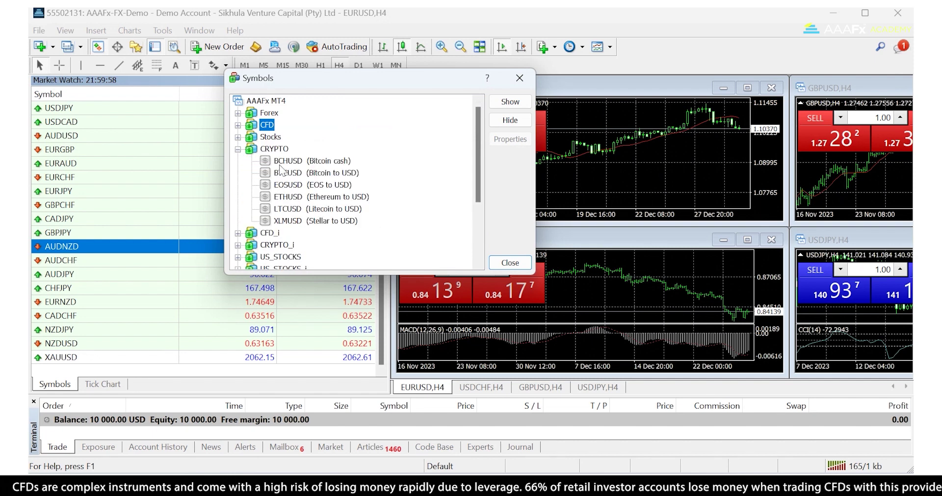
left_click(238, 149)
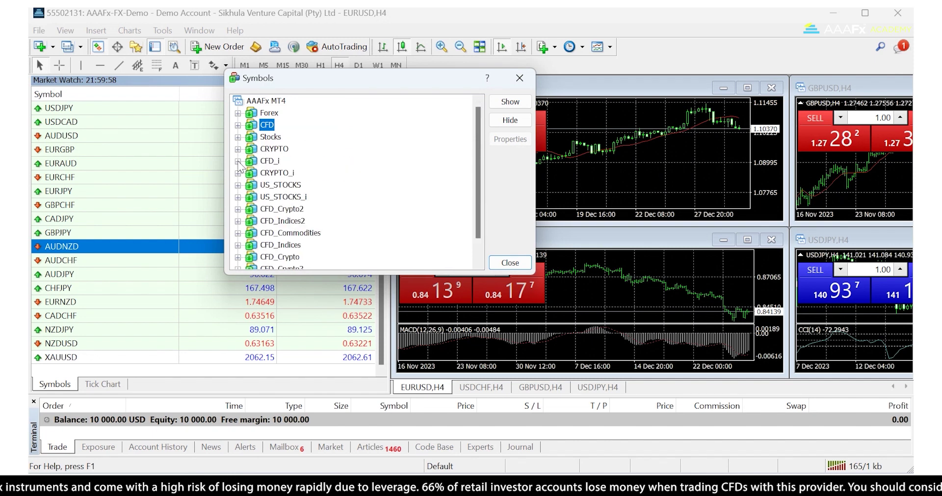
left_click(238, 185)
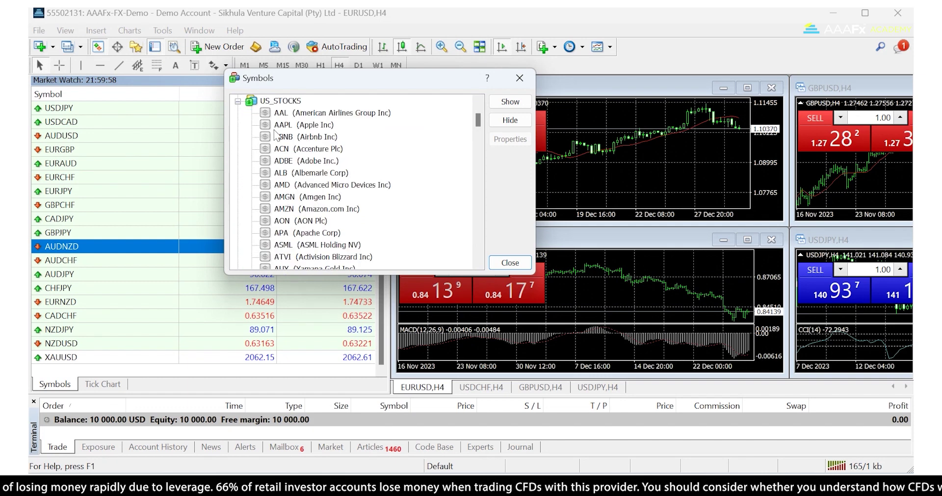
left_click(238, 101)
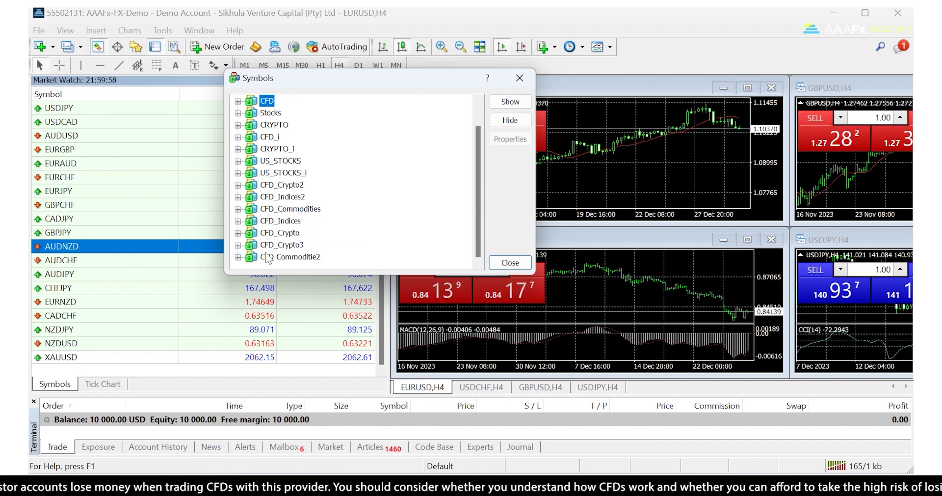
scroll(372, 219, "up", 1)
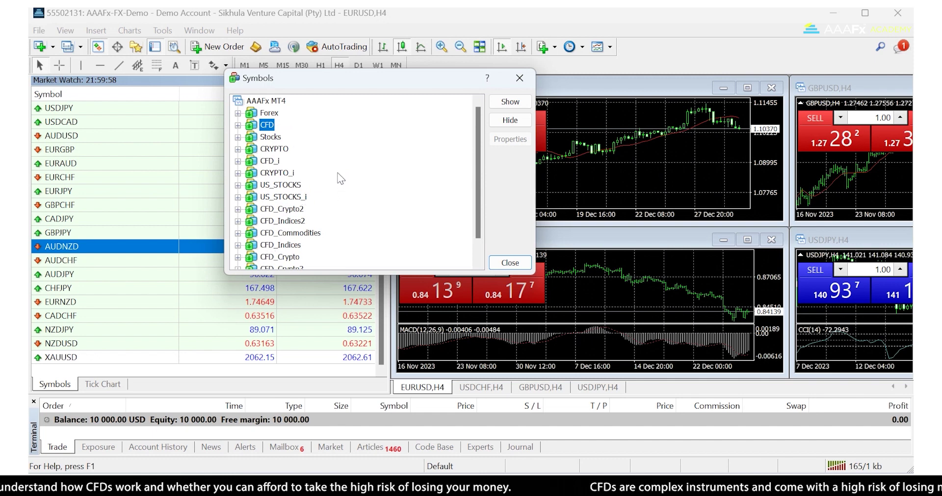
scroll(332, 184, "down", 1)
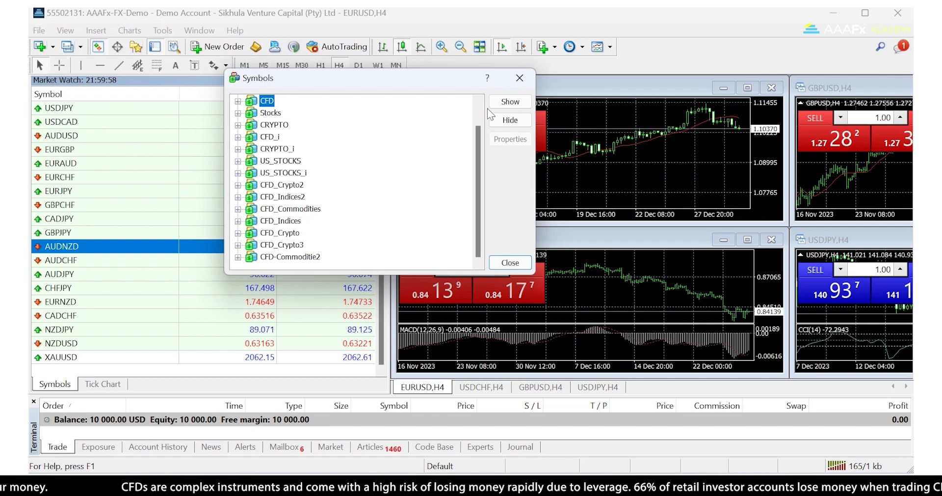
Step: Close Symbols, view GBPCHF's tick chart, then scroll Market Watch to BTCUSD and BCHUSD
left_click(520, 79)
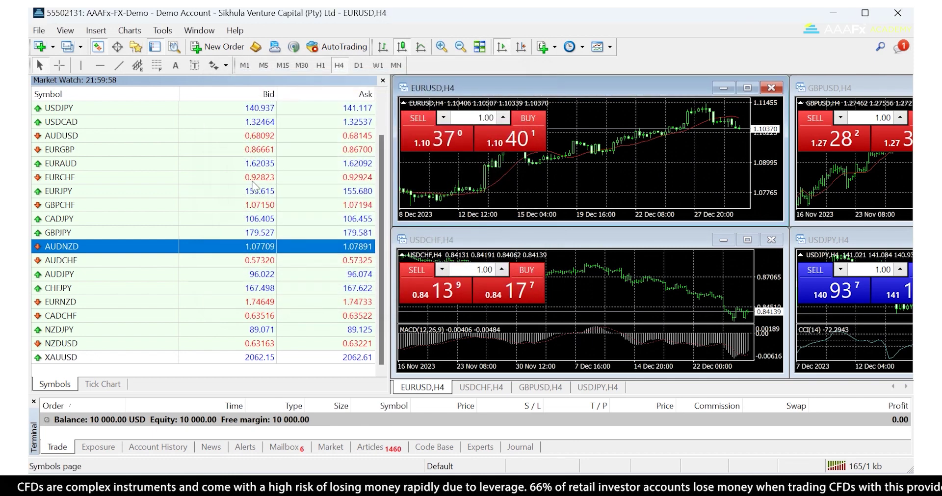
scroll(216, 284, "up", 1)
left_click(216, 246)
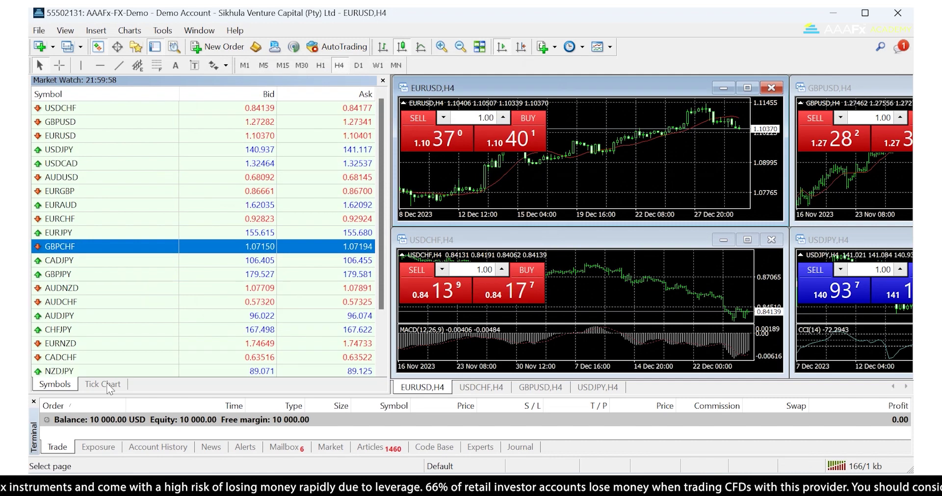
left_click(103, 384)
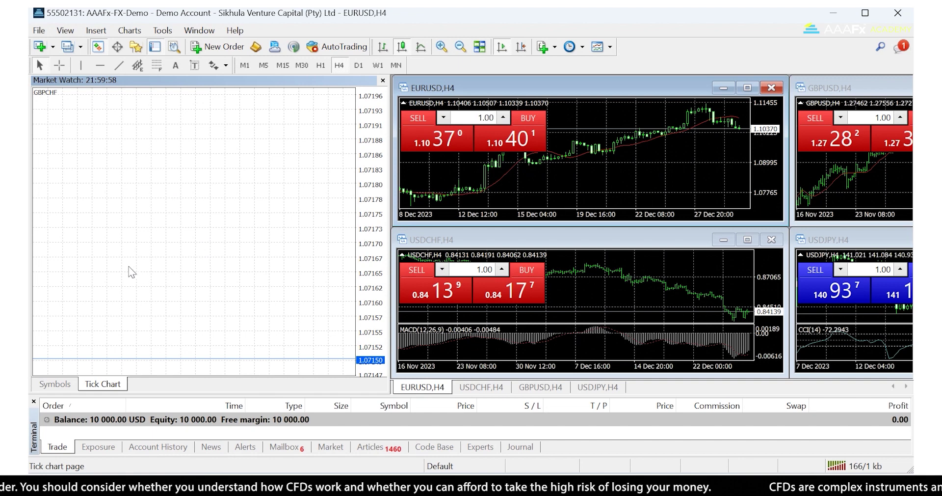
left_click(62, 384)
scroll(279, 205, "down", 5)
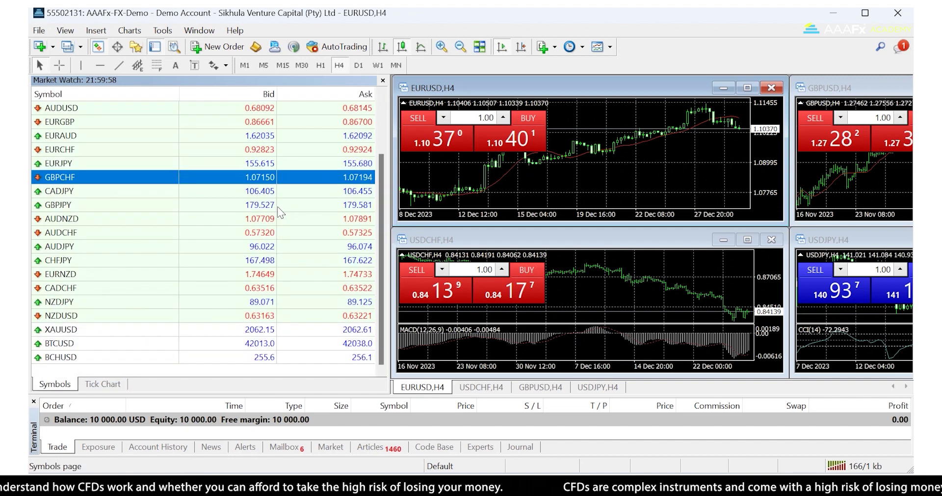